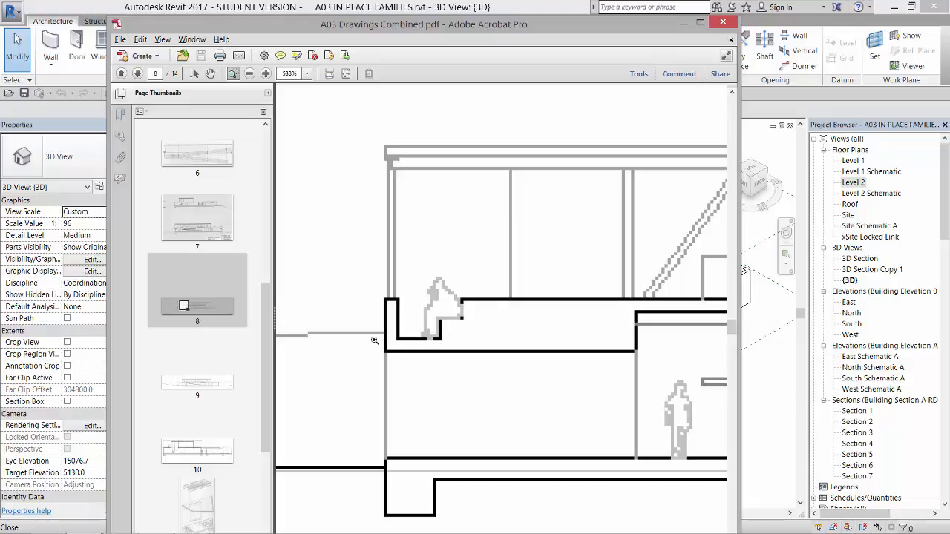
# - Review the exploded axonometric and section drawings on PDF pages 11, 10, 9 and 8, examining the recessed floor edge on page 8
pyautogui.moveTo(267, 380); pyautogui.dragTo(271, 425)
pyautogui.click(237, 403)
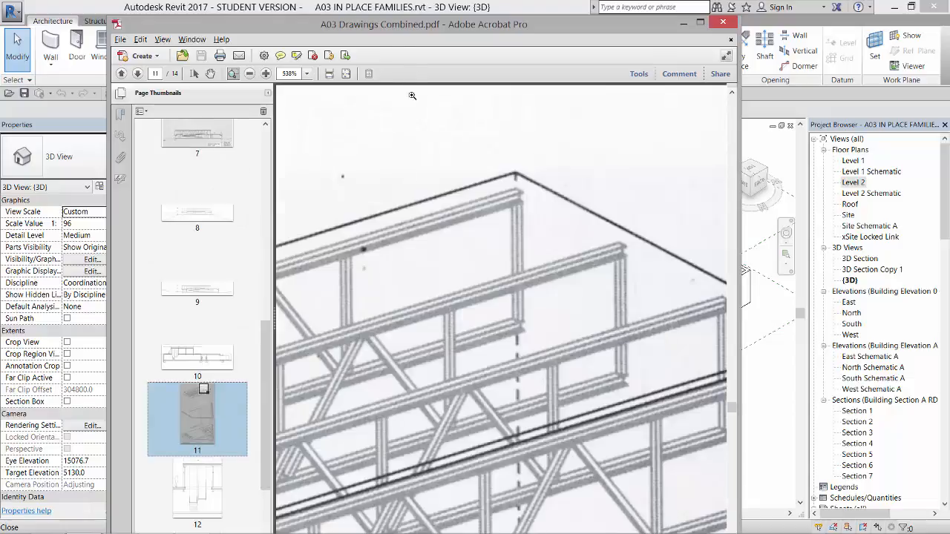
pyautogui.click(346, 73)
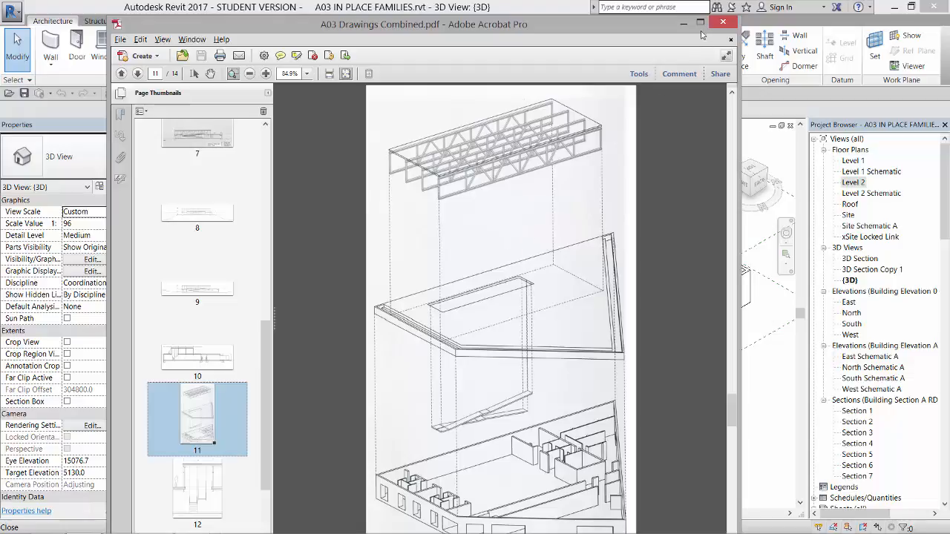
pyautogui.click(191, 359)
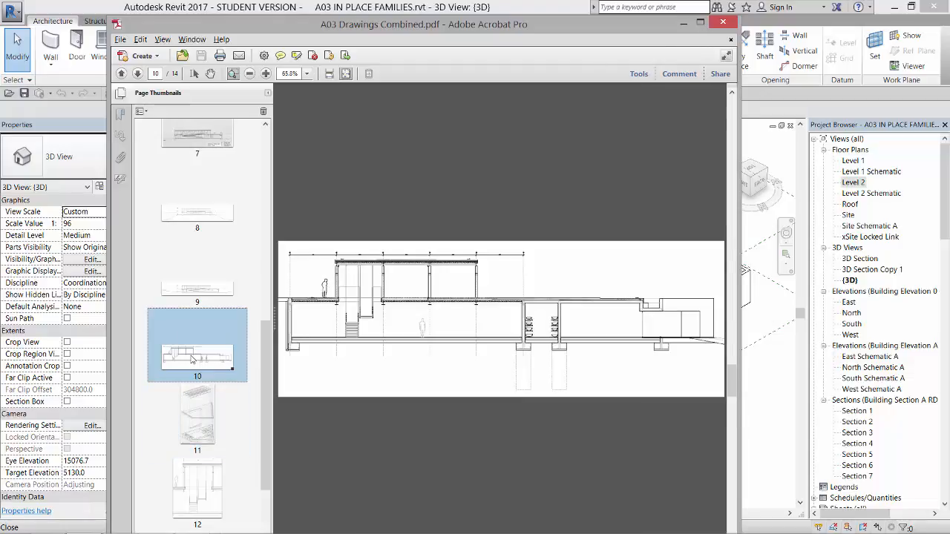
pyautogui.click(182, 292)
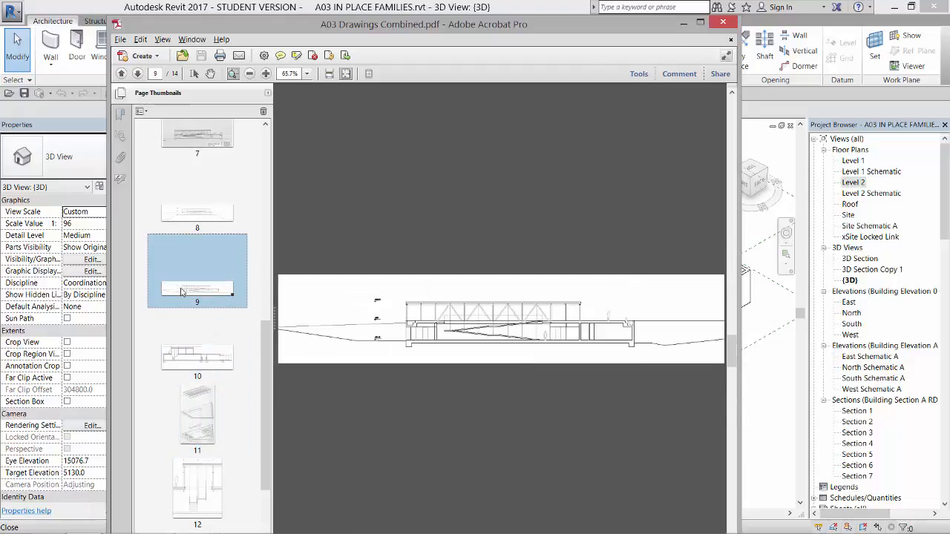
pyautogui.click(190, 212)
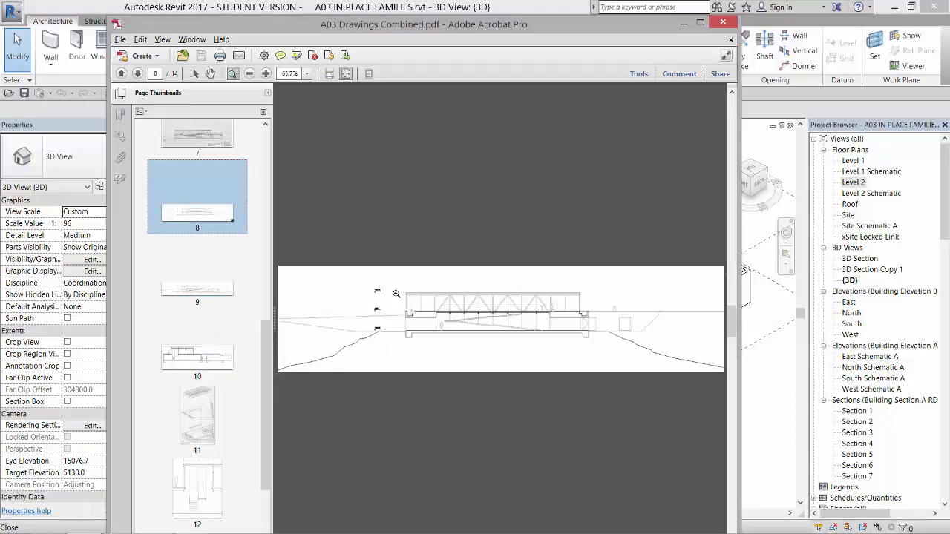
pyautogui.moveTo(396, 296); pyautogui.dragTo(454, 342)
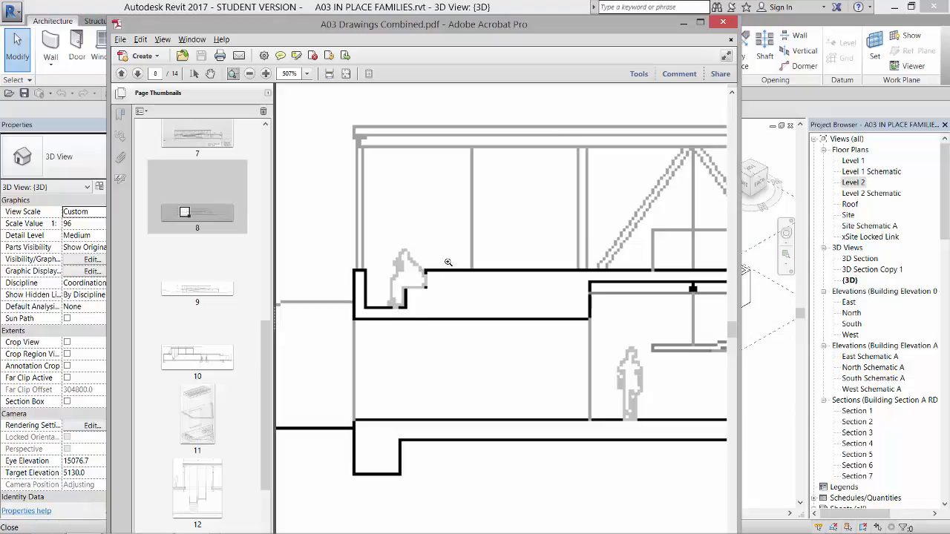
# - Switch to Revit, open the Level 2 floor plan and examine the spacing between grids A.1, A.2 and A.3
pyautogui.click(684, 24)
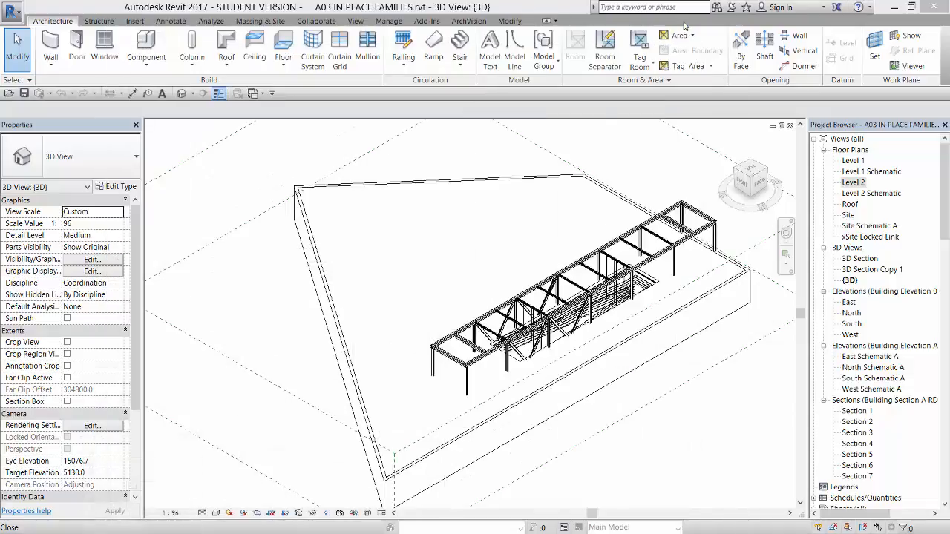
pyautogui.doubleClick(852, 184)
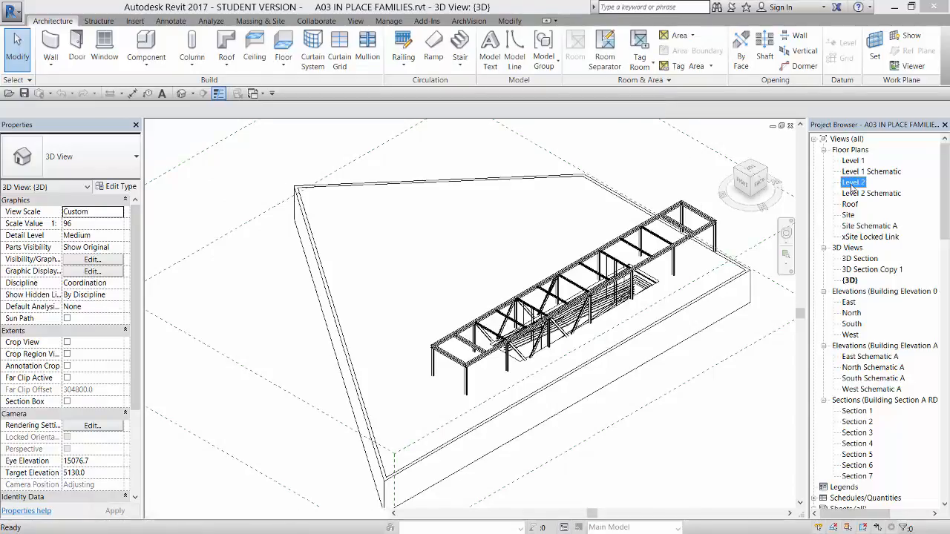
pyautogui.scroll(5, 436, 178)
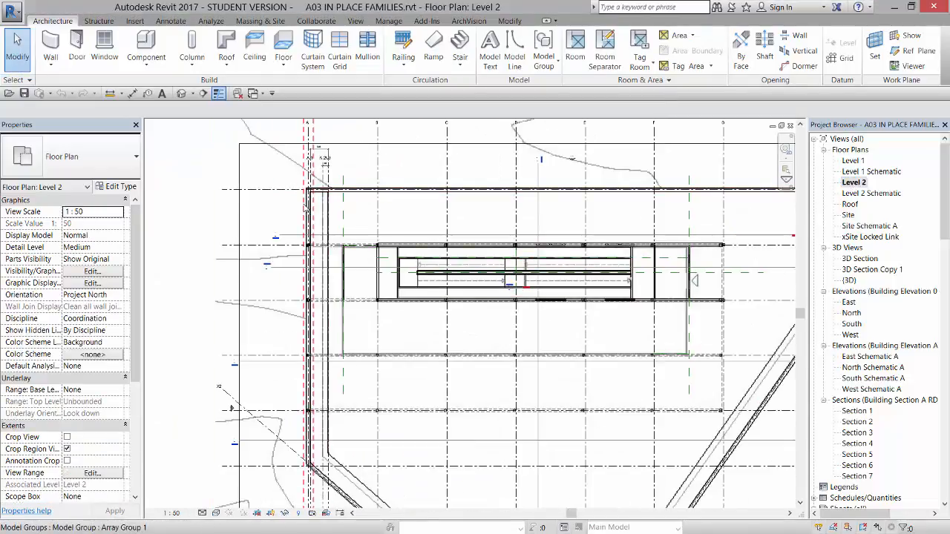
pyautogui.scroll(-2, 304, 209)
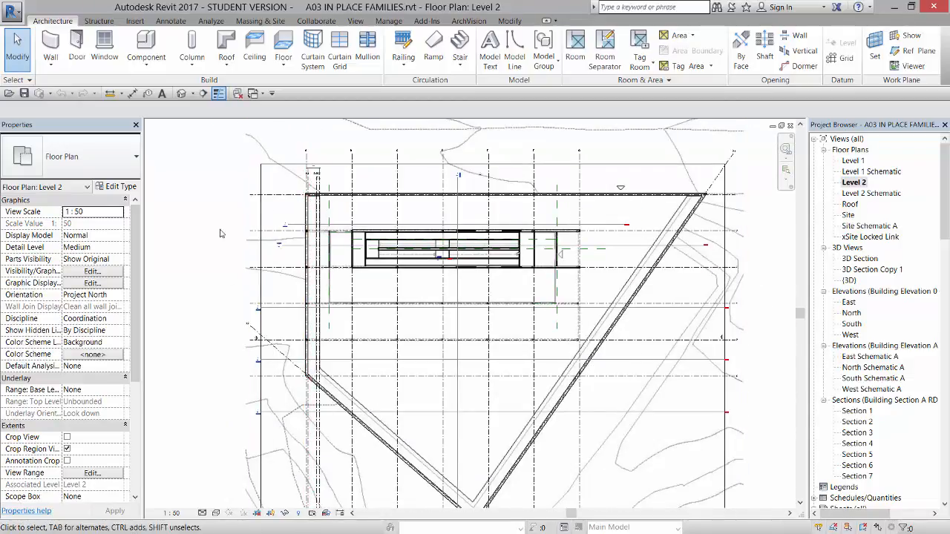
pyautogui.scroll(6, 378, 155)
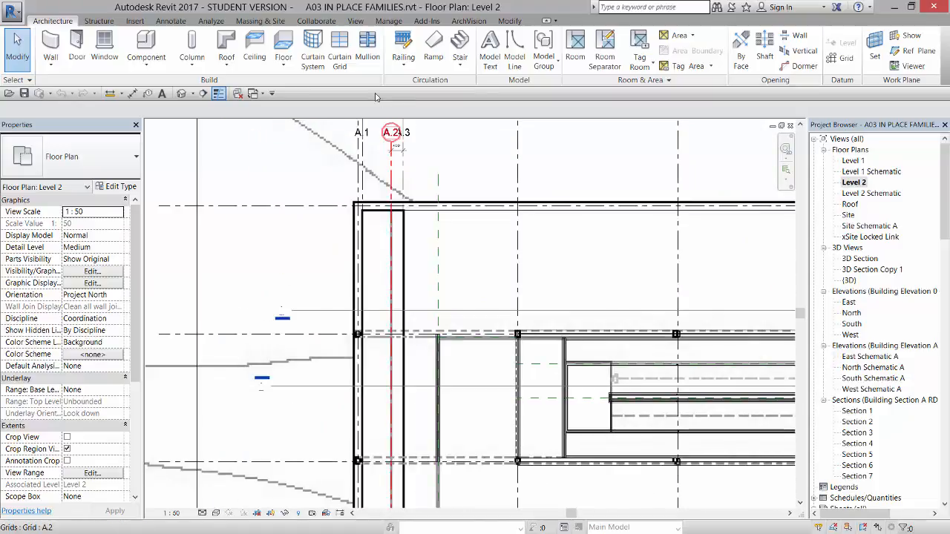
pyautogui.moveTo(378, 155); pyautogui.dragTo(365, 238, button='middle')
pyautogui.scroll(2, 356, 249)
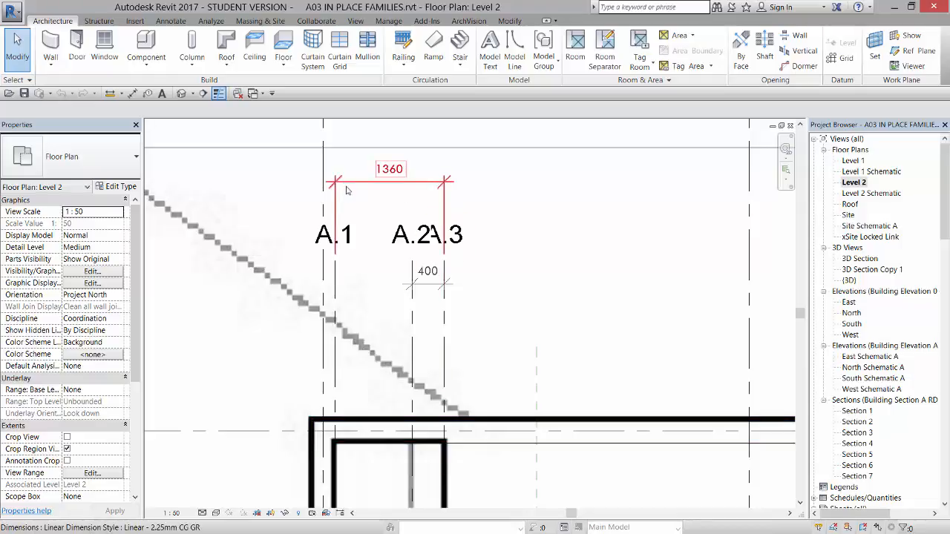
pyautogui.scroll(-2, 347, 190)
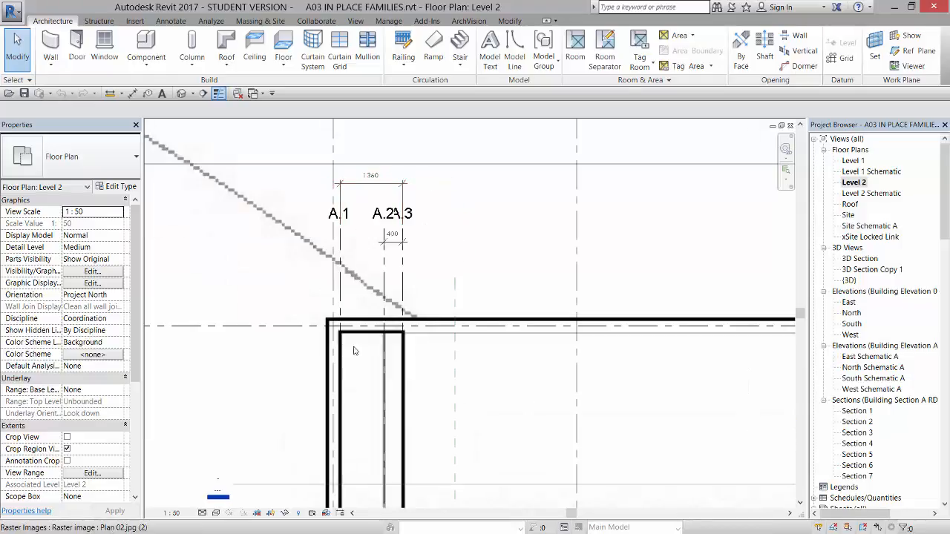
# - Open the boundary sketch of the Generic 340mm floor on Level 2 for editing
pyautogui.click(464, 339)
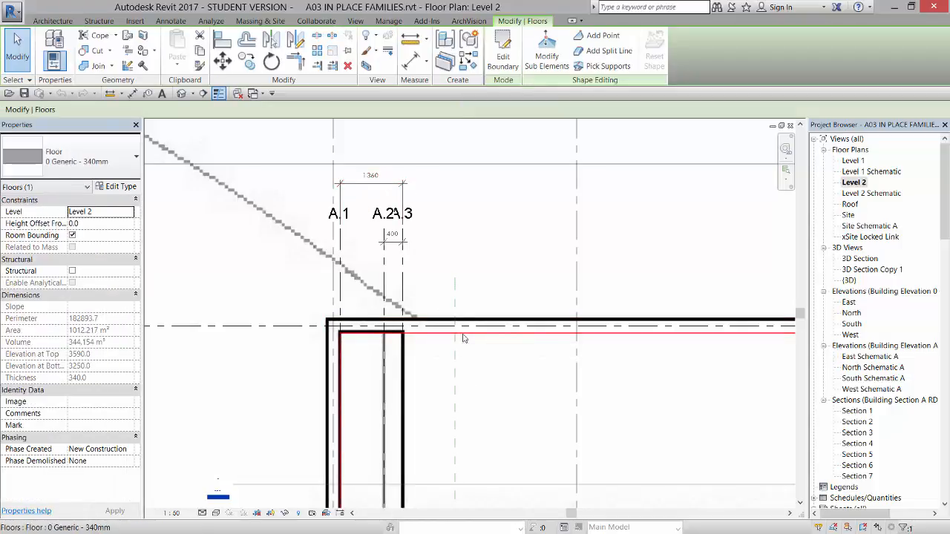
pyautogui.click(501, 61)
pyautogui.scroll(-5, 454, 140)
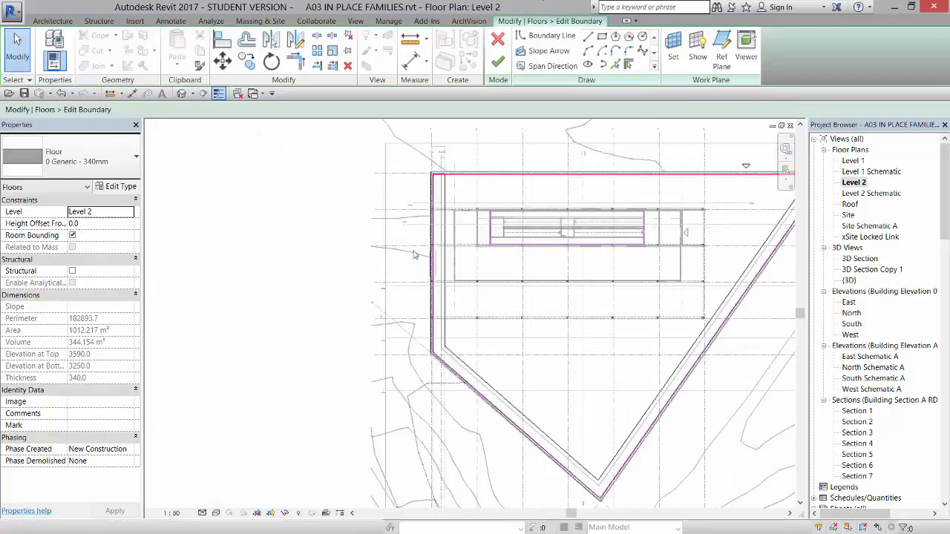
pyautogui.moveTo(647, 246); pyautogui.dragTo(544, 271, button='middle')
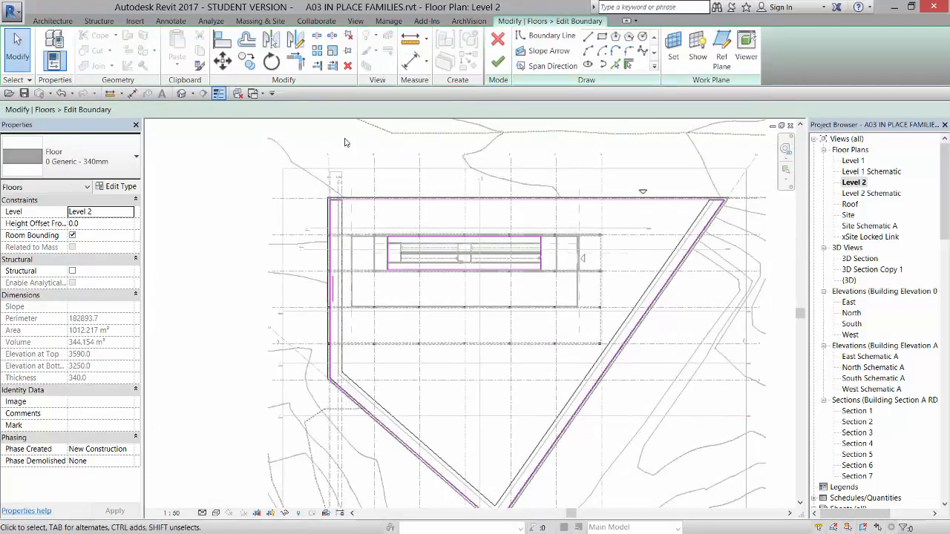
# - Offset a copy of the floor boundary's west edge inward by 1360 mm
pyautogui.click(246, 43)
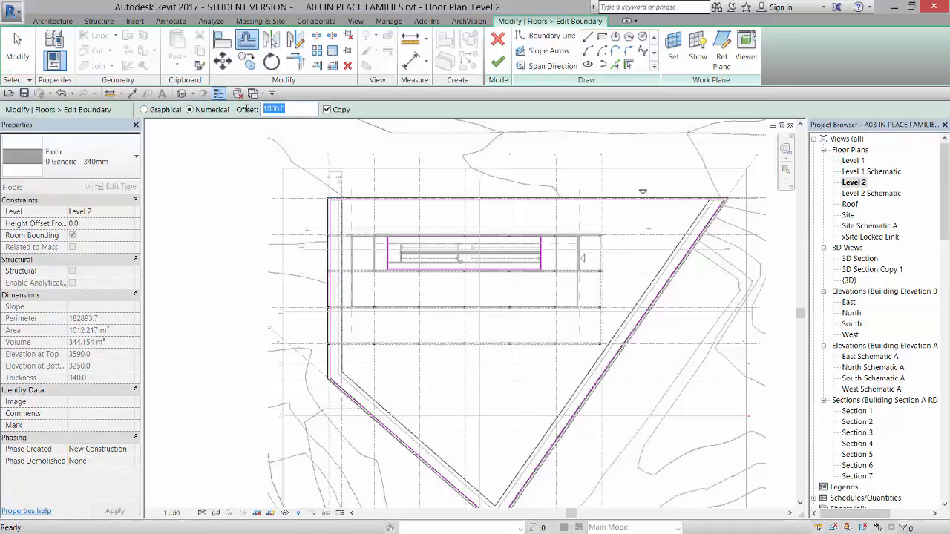
pyautogui.write('136')
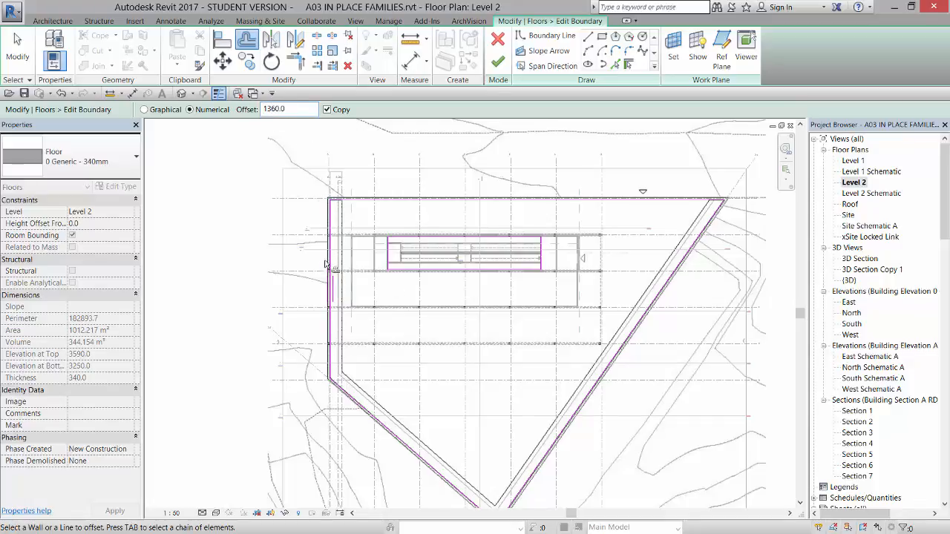
pyautogui.scroll(5, 360, 244)
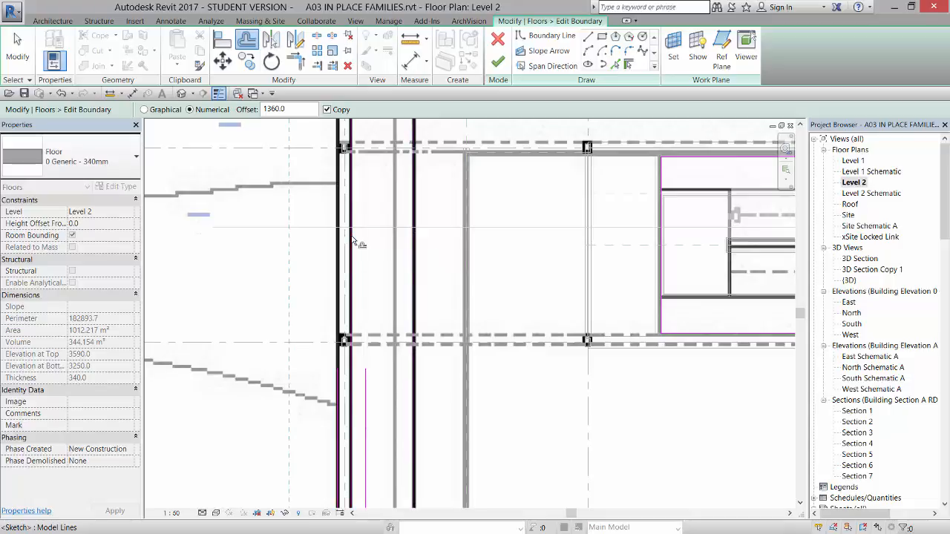
pyautogui.scroll(5, 421, 275)
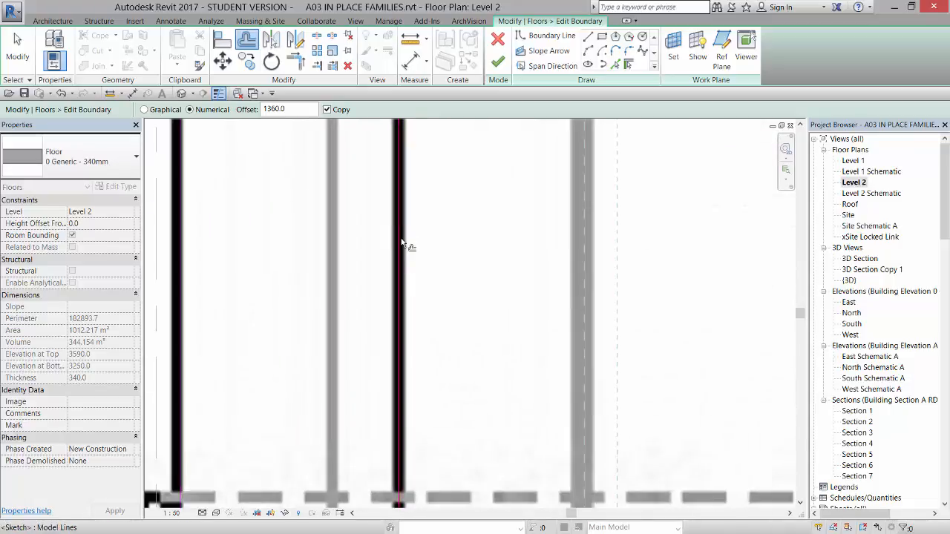
pyautogui.scroll(-5, 403, 237)
pyautogui.scroll(-4, 399, 233)
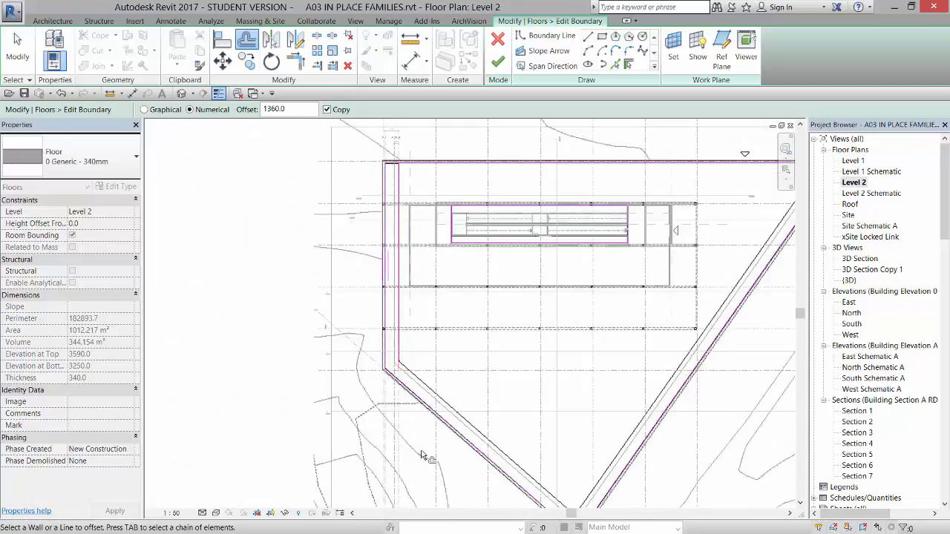
# - Offset copies of the two diagonal floor boundary edges inward by 1360 mm
pyautogui.scroll(6, 434, 399)
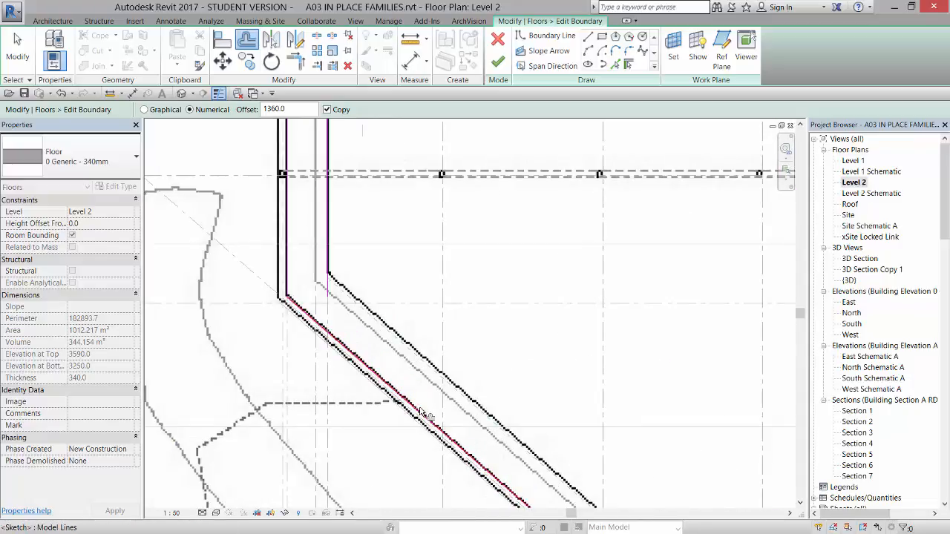
pyautogui.scroll(-4, 378, 239)
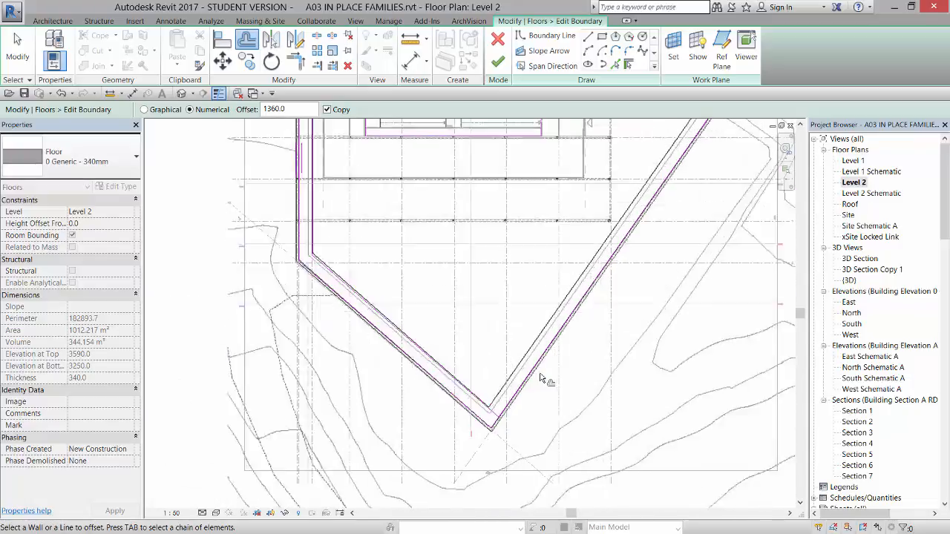
pyautogui.scroll(4, 540, 378)
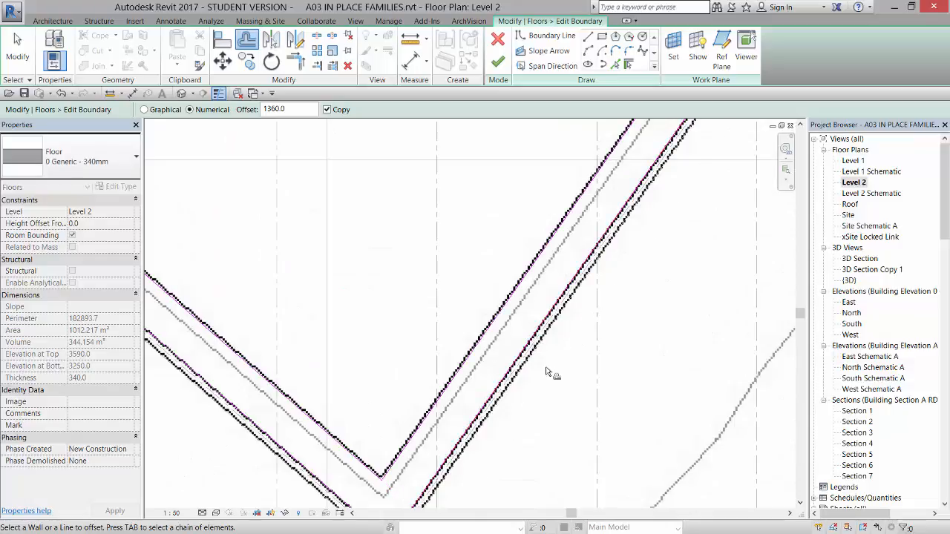
pyautogui.scroll(-5, 553, 394)
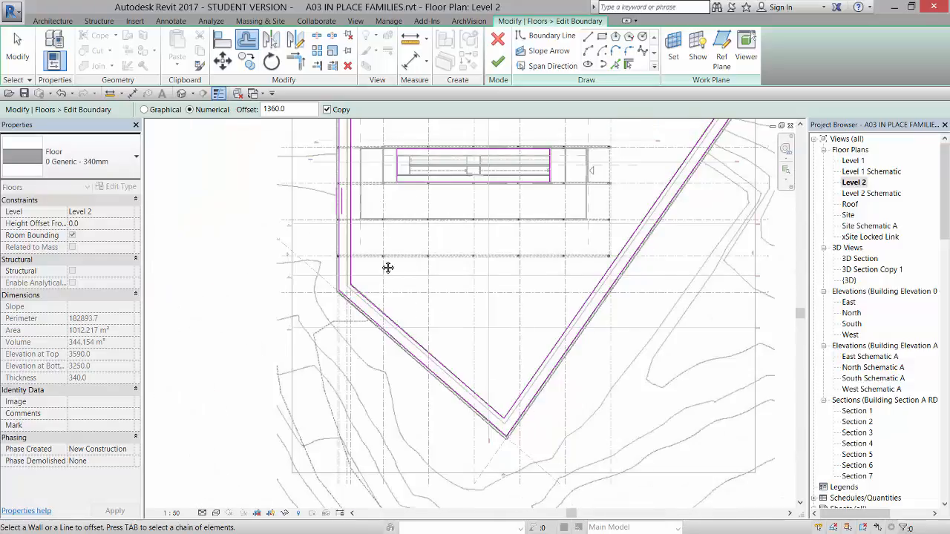
# - Trim the north boundary edge and the offset west line to a corner at grid A.3
pyautogui.scroll(-2, 388, 263)
pyautogui.scroll(4, 348, 260)
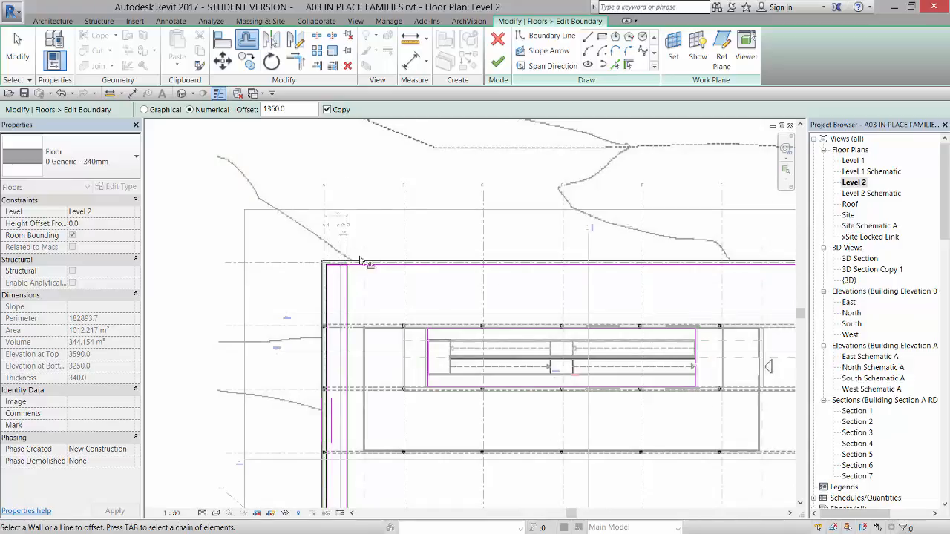
pyautogui.scroll(3, 361, 260)
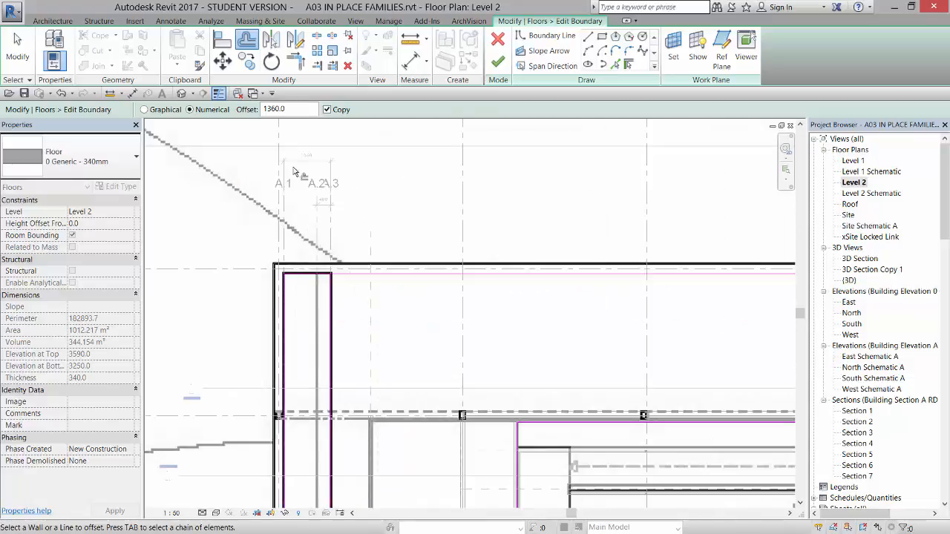
pyautogui.click(296, 62)
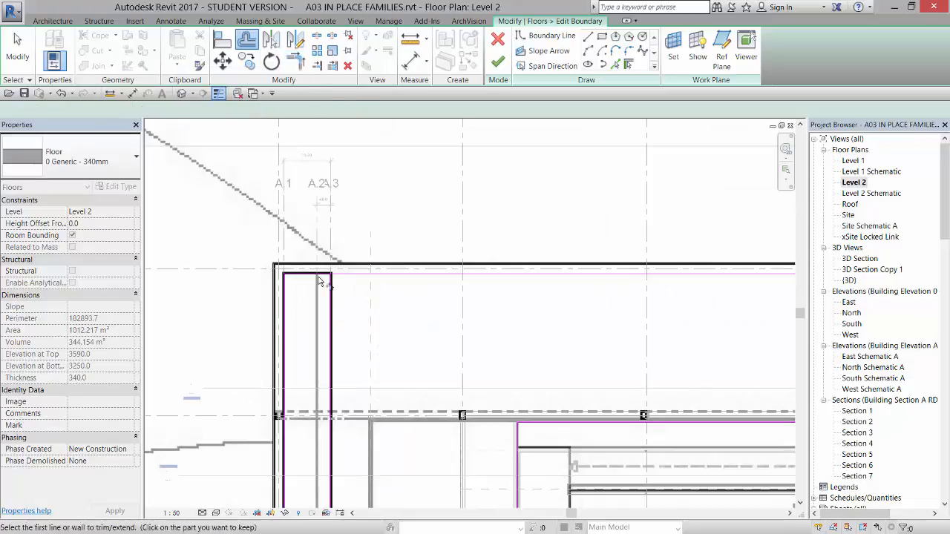
pyautogui.scroll(4, 333, 282)
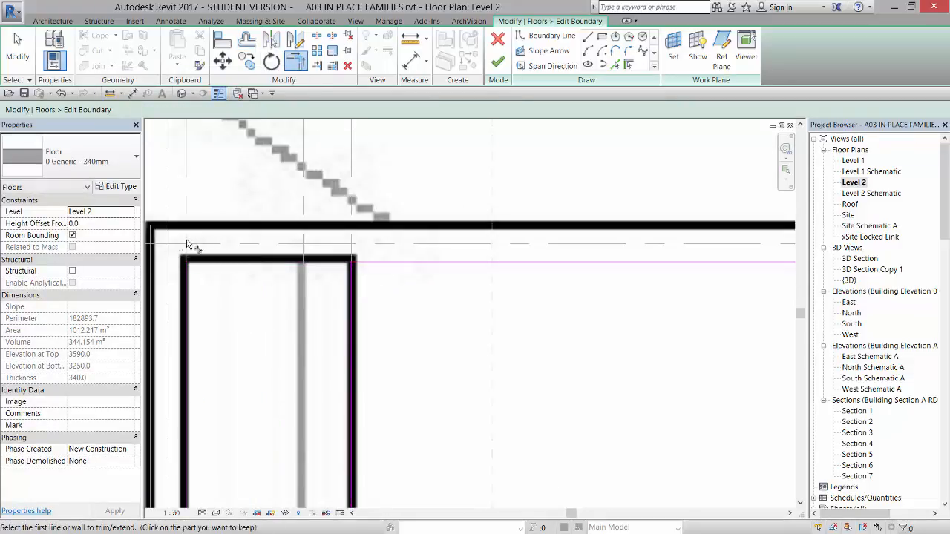
pyautogui.scroll(-5, 171, 251)
# - Trim the north boundary edge and the offset eastern diagonal line to a corner at the sketch's northeast end
pyautogui.scroll(5, 540, 259)
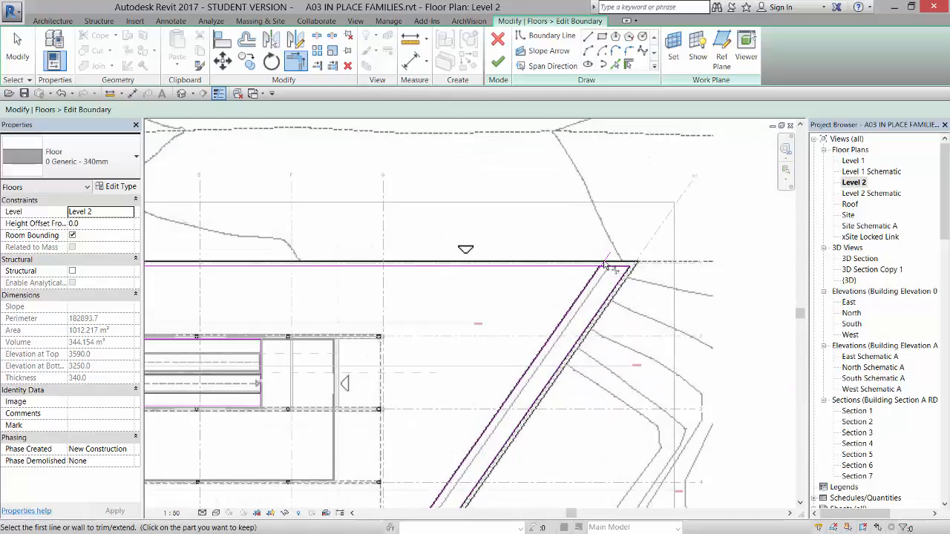
pyautogui.click(575, 280)
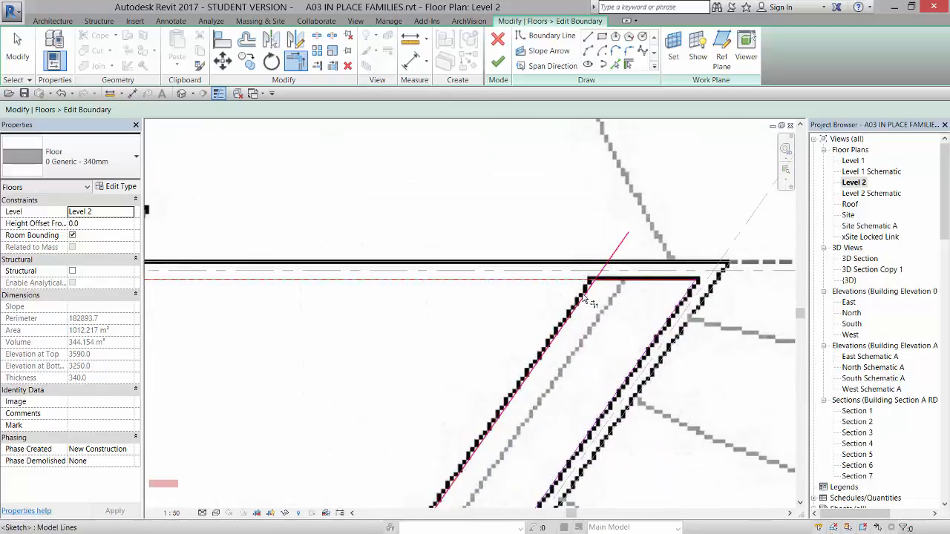
pyautogui.click(584, 295)
pyautogui.scroll(-1, 634, 266)
pyautogui.scroll(-5, 634, 266)
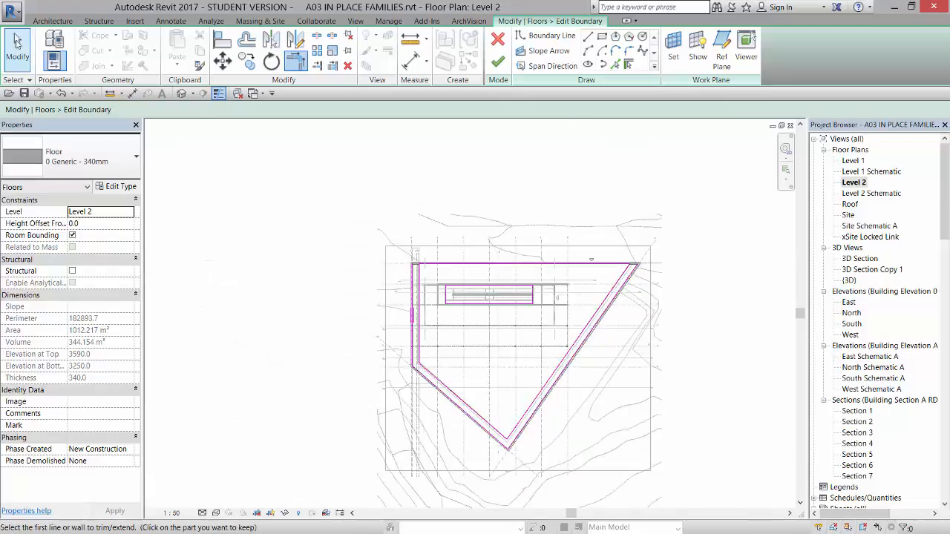
# - Try deleting the original outer west edge and both outer diagonal edges of the floor boundary
pyautogui.click(18, 41)
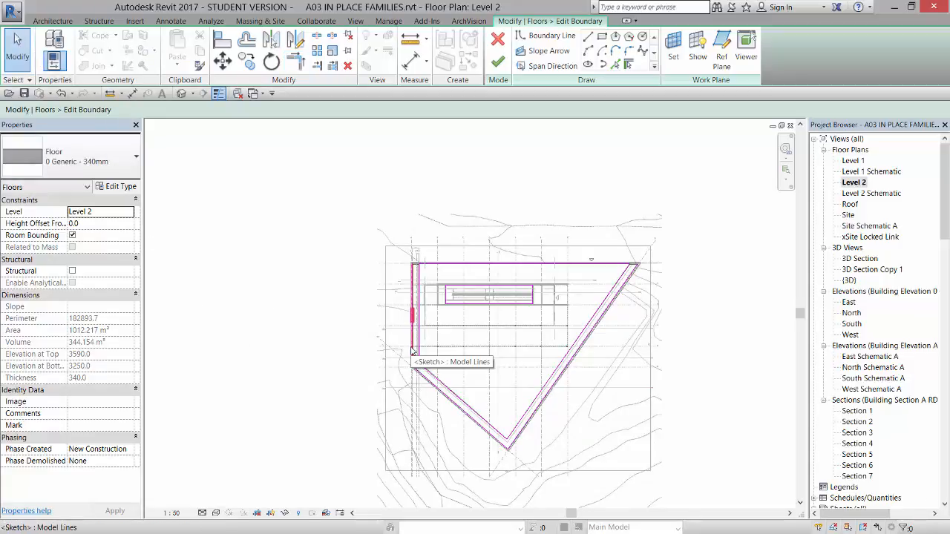
pyautogui.click(412, 350)
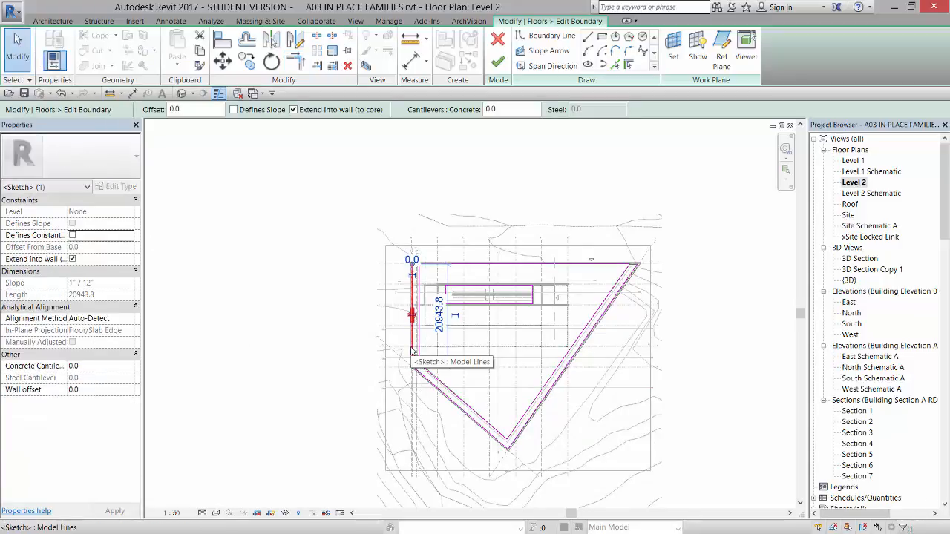
pyautogui.click(423, 389)
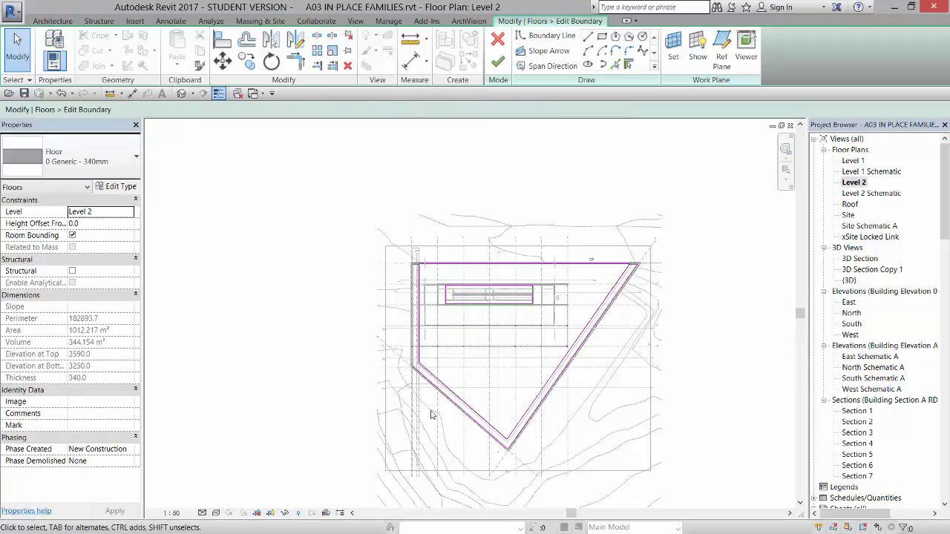
pyautogui.click(441, 395)
pyautogui.press('Delete')
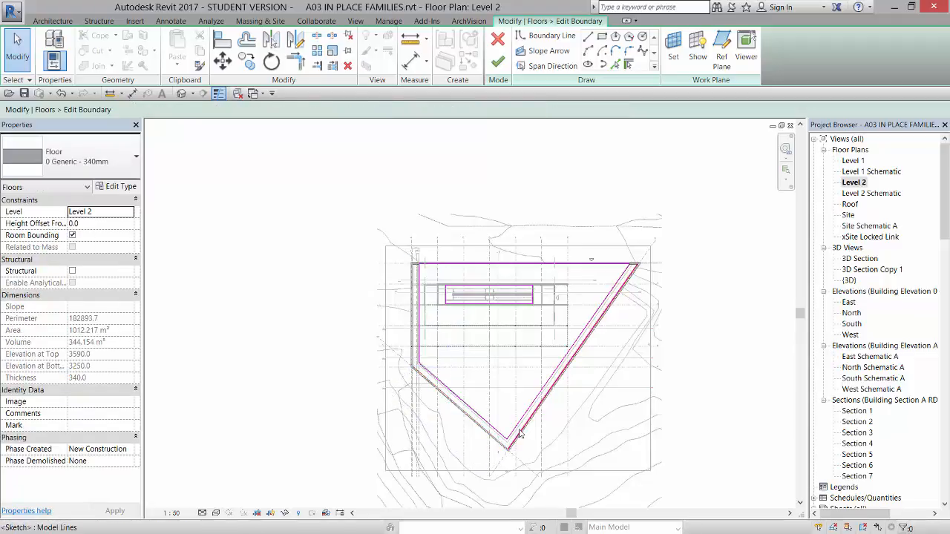
pyautogui.click(519, 433)
pyautogui.press('Delete')
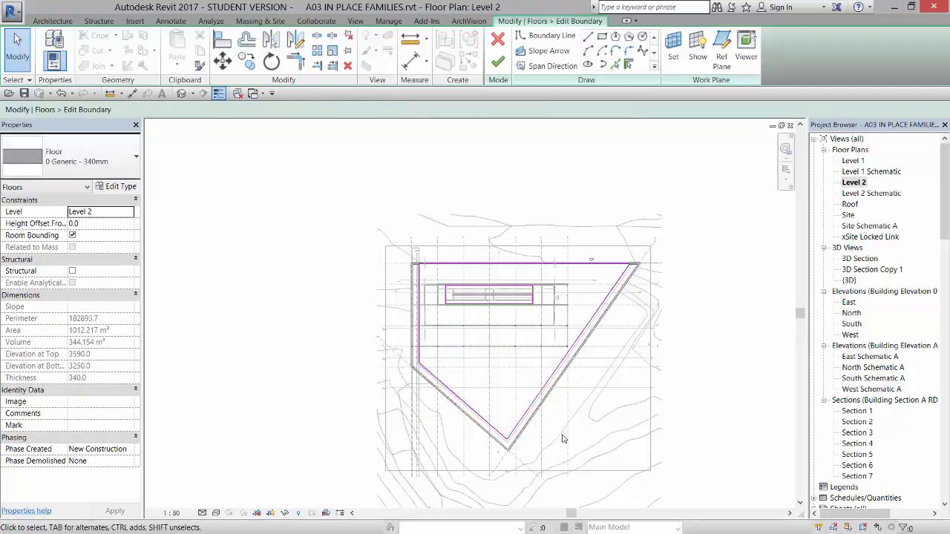
pyautogui.hotkey('ctrl', 'z')
pyautogui.hotkey('ctrl', 'z')
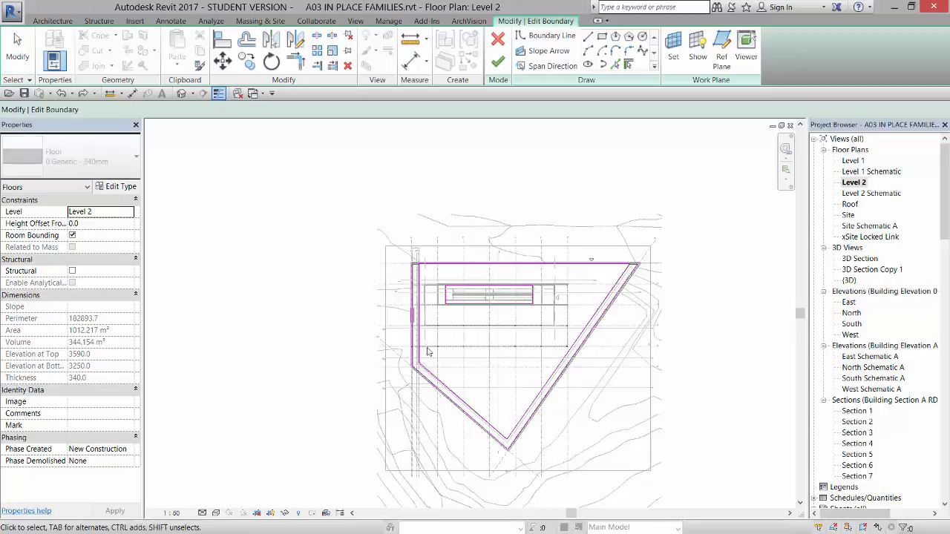
# - Delete the original outer west and diagonal boundary edges, and assign the floor's span direction to the inset west edge
pyautogui.scroll(4, 409, 312)
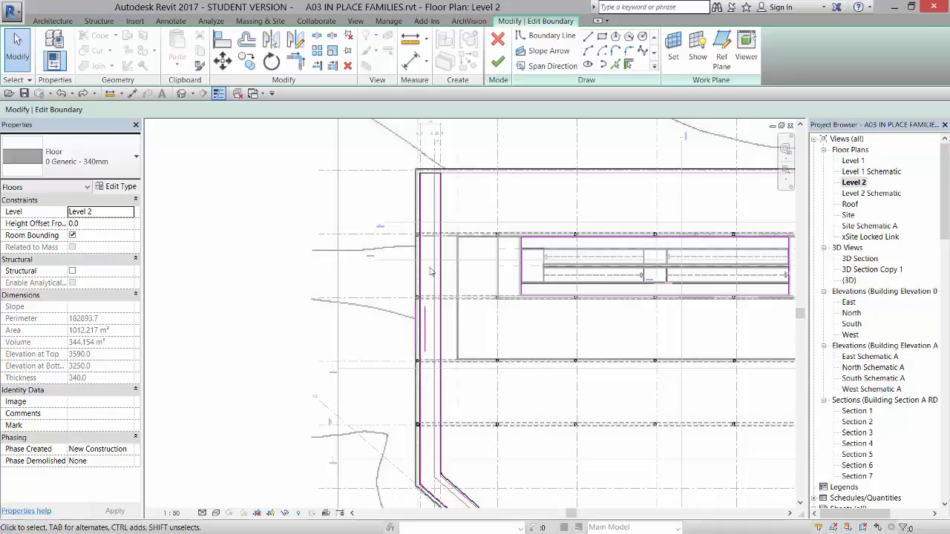
pyautogui.click(420, 281)
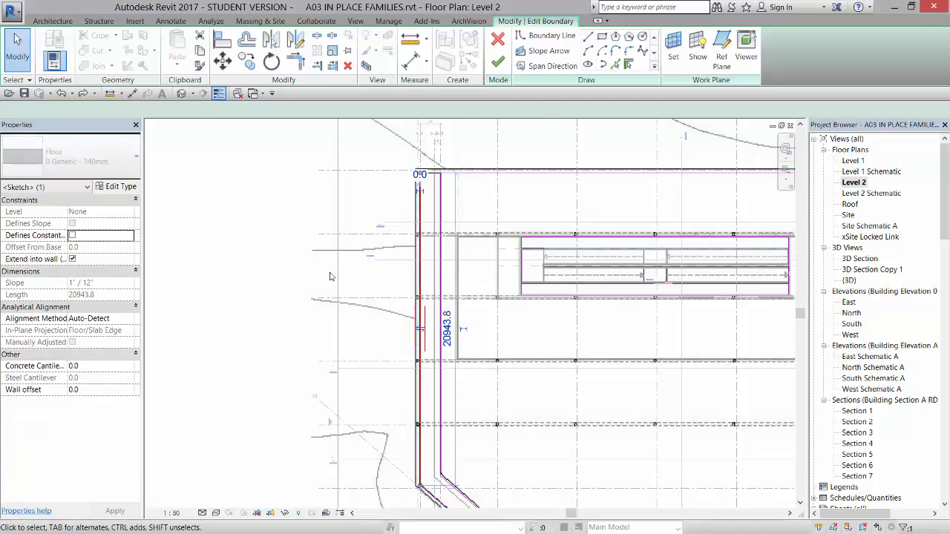
pyautogui.click(331, 276)
pyautogui.scroll(-2, 330, 276)
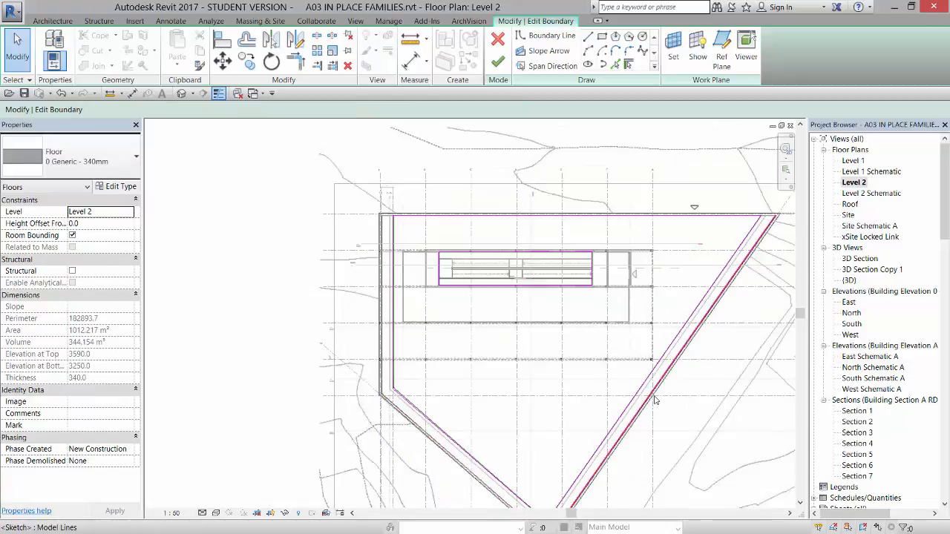
pyautogui.click(545, 66)
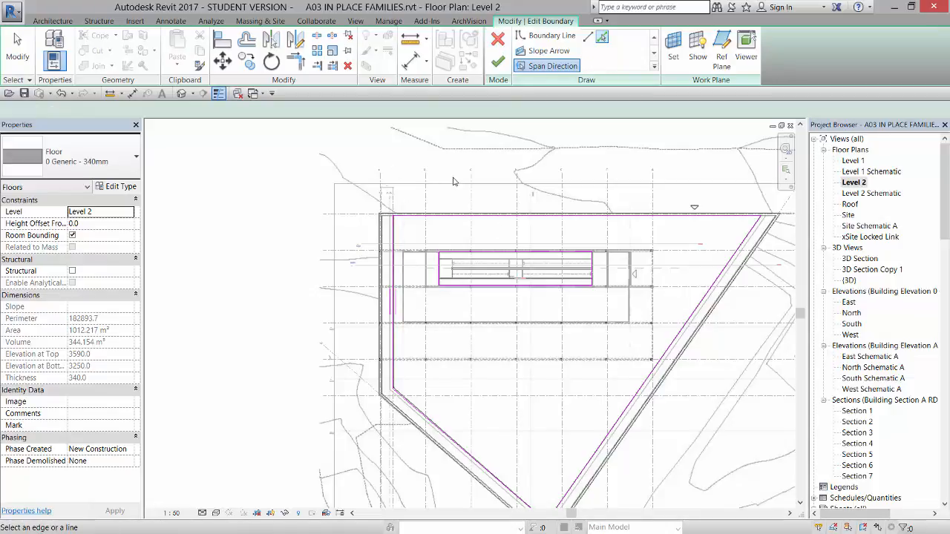
# - Finish the floor boundary edit, attaching walls that reach this level to the floor's bottom and accepting the warnings
pyautogui.scroll(-2, 454, 182)
pyautogui.click(498, 63)
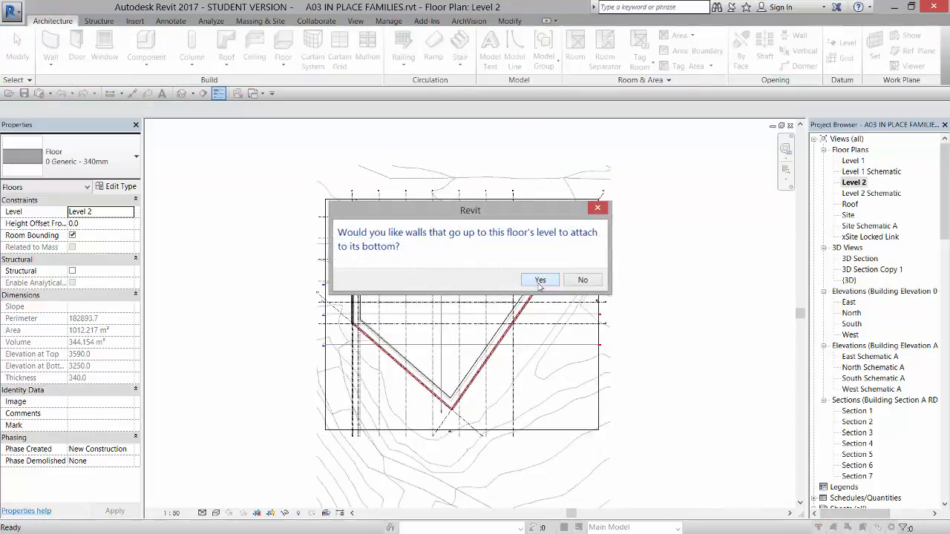
pyautogui.click(540, 284)
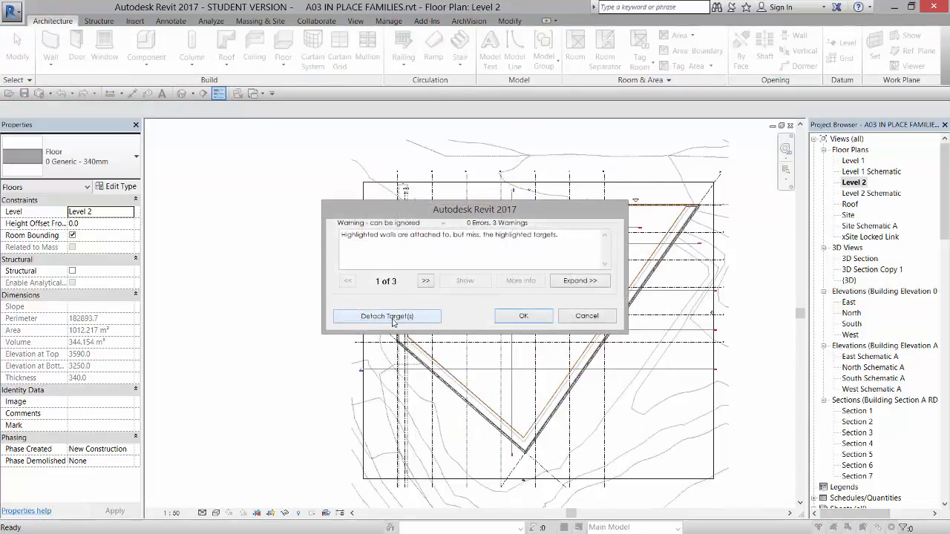
pyautogui.click(523, 317)
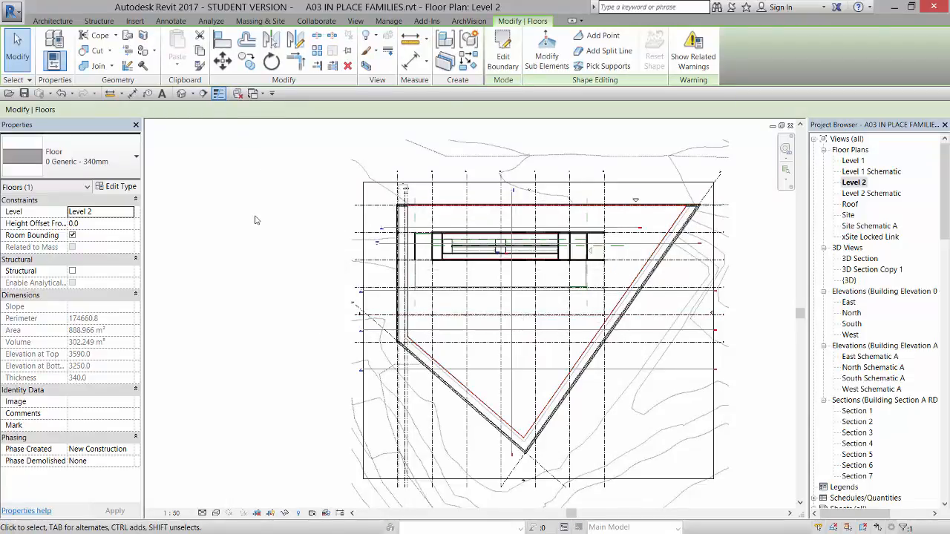
# - Open the {3D} view and examine the gap between the inset floor edge and the perimeter walls from several angles
pyautogui.press('3')
pyautogui.press('d')
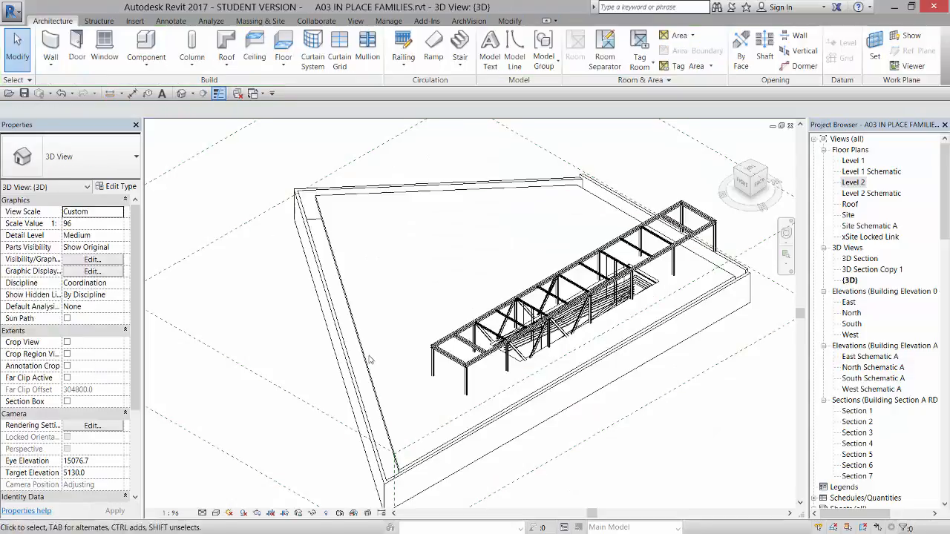
pyautogui.keyDown('shift'); pyautogui.moveTo(317, 246); pyautogui.dragTo(551, 295, button='middle'); pyautogui.keyUp('shift')
pyautogui.scroll(-2, 551, 296)
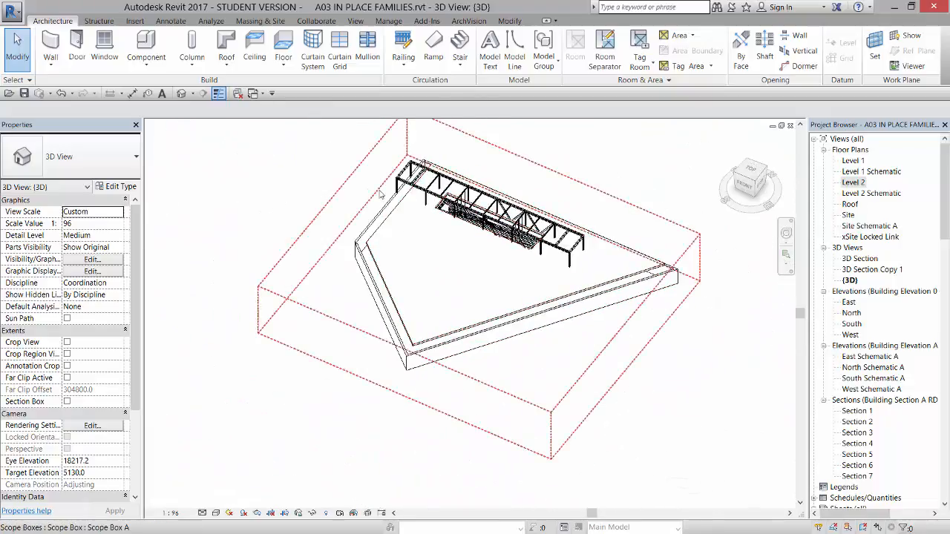
pyautogui.scroll(2, 381, 196)
pyautogui.scroll(2, 475, 141)
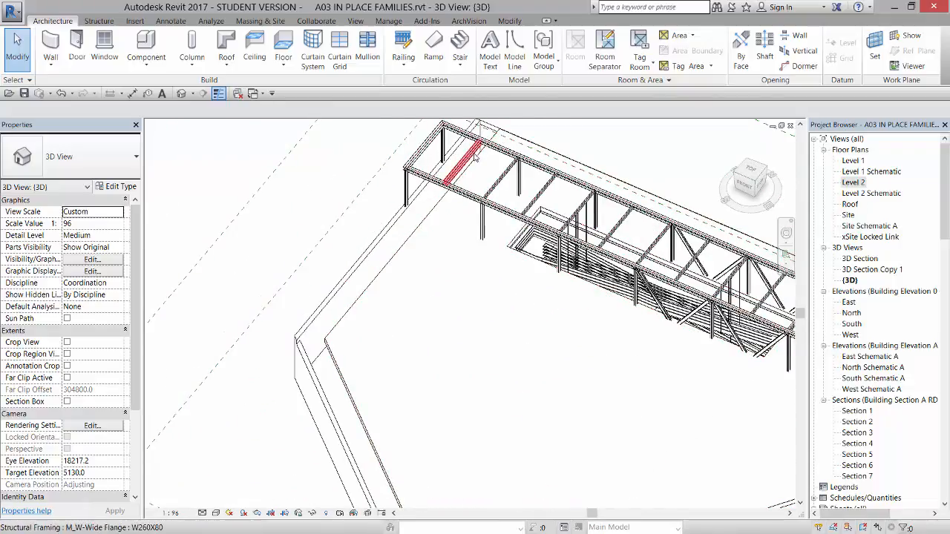
pyautogui.scroll(-4, 344, 282)
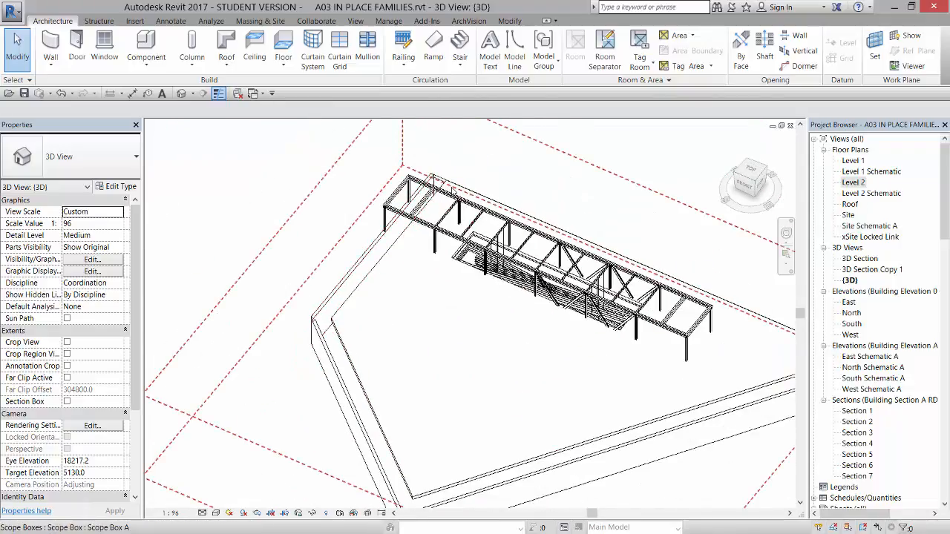
pyautogui.scroll(2, 343, 336)
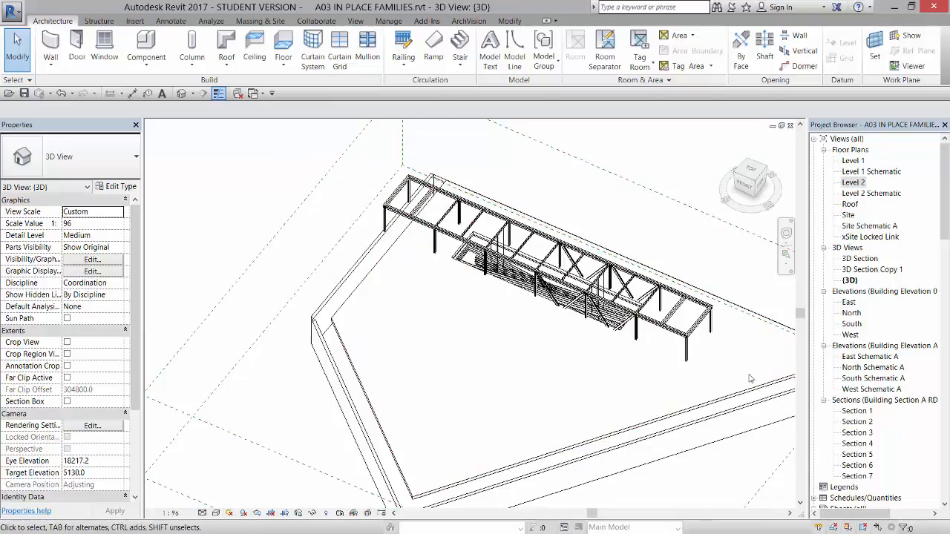
pyautogui.scroll(-2, 448, 331)
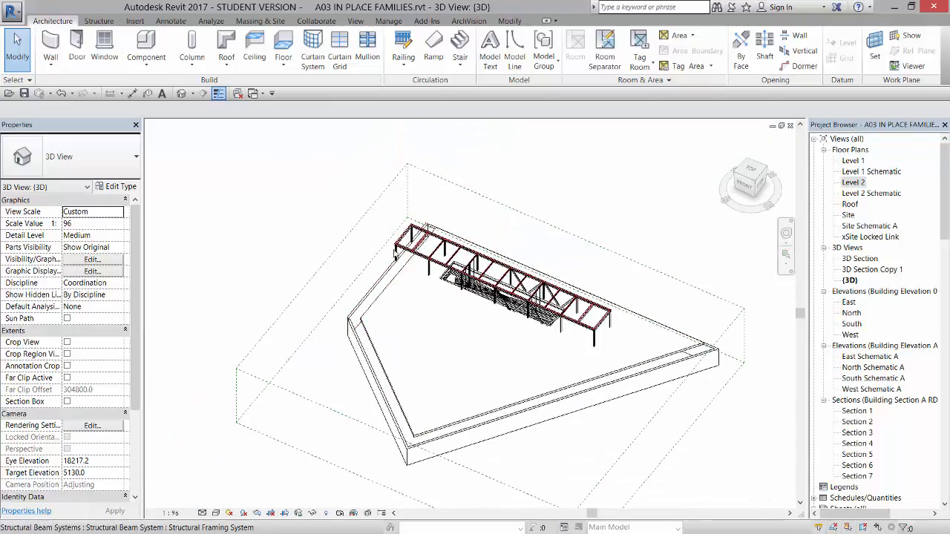